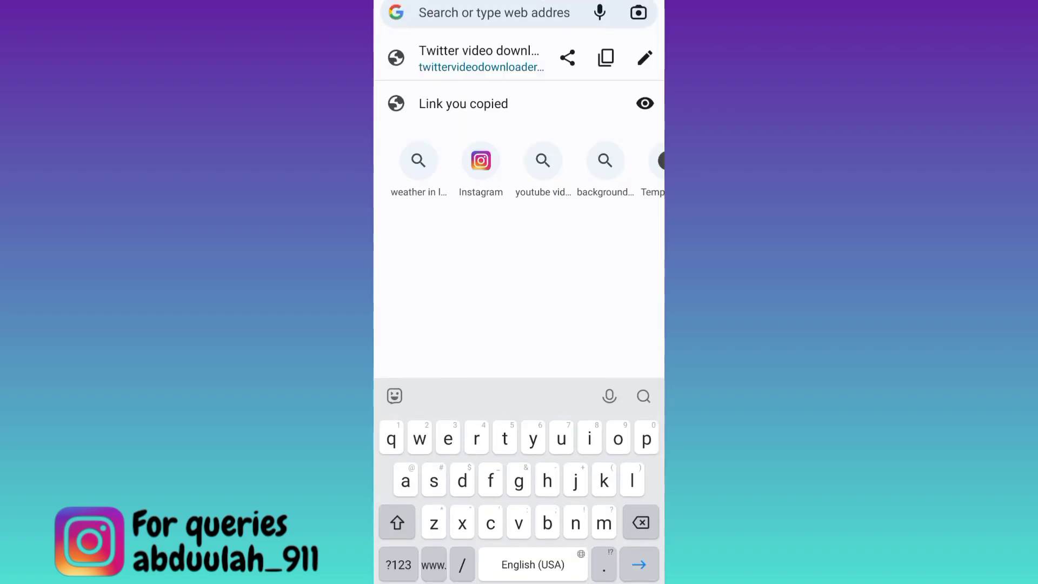
text(in)
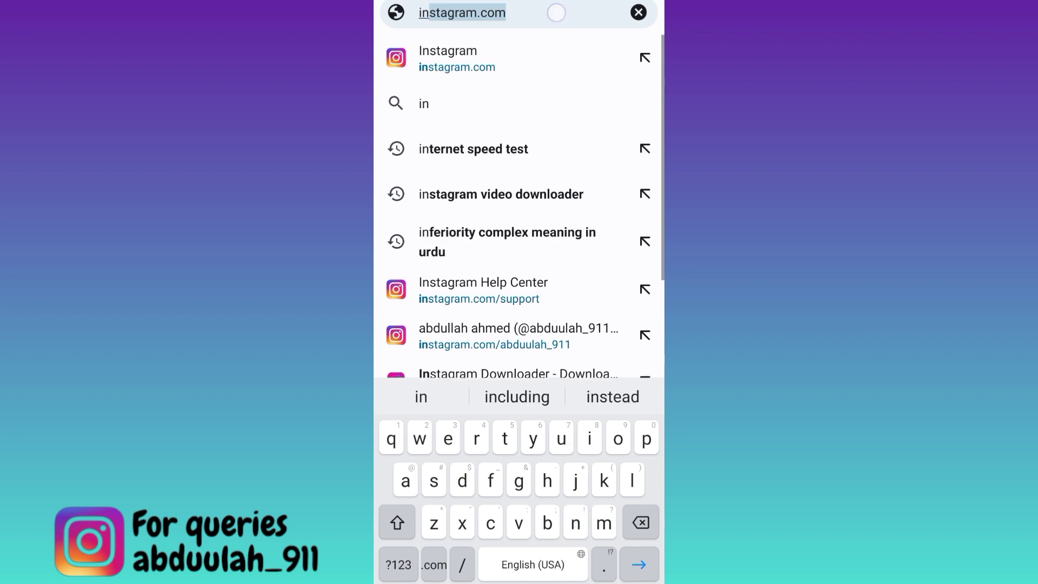
Load the Instagram Help Center at instagram.com/support from Chrome's address-bar suggestion
click(503, 12)
click(487, 141)
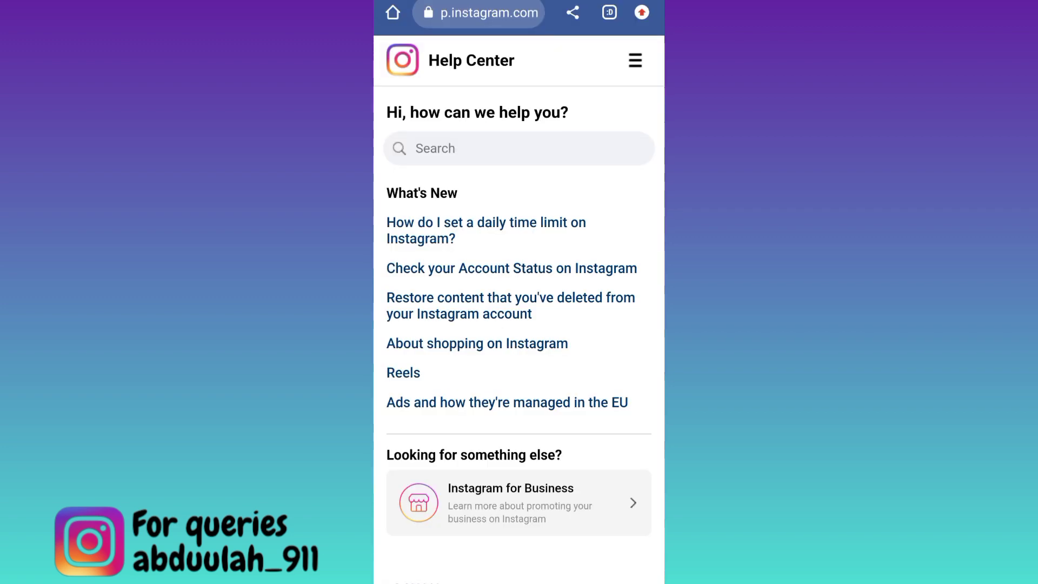
Open Manage your account > Signing up and getting started, answer No, and choose a reason
click(636, 60)
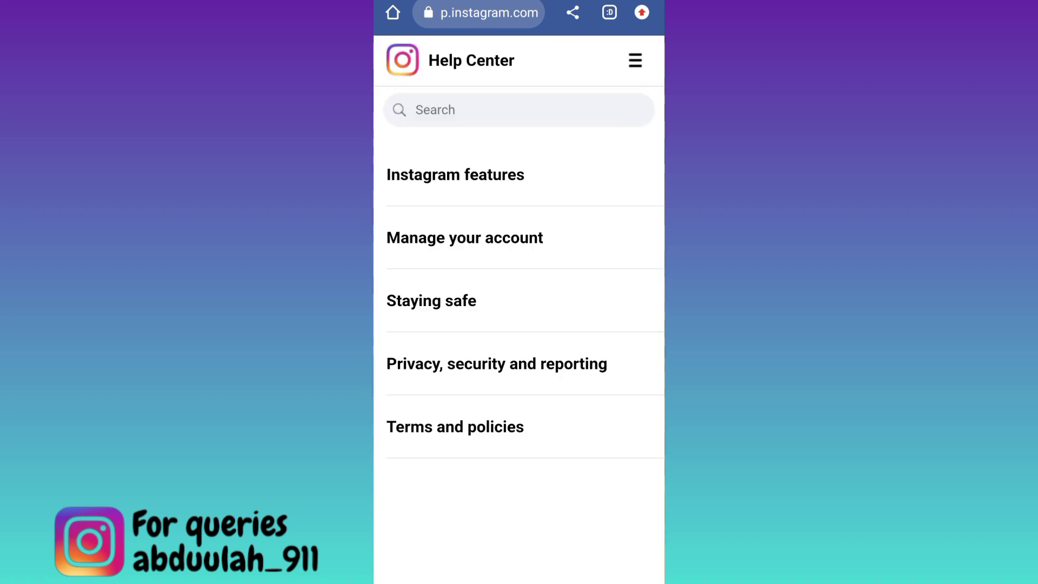
click(465, 238)
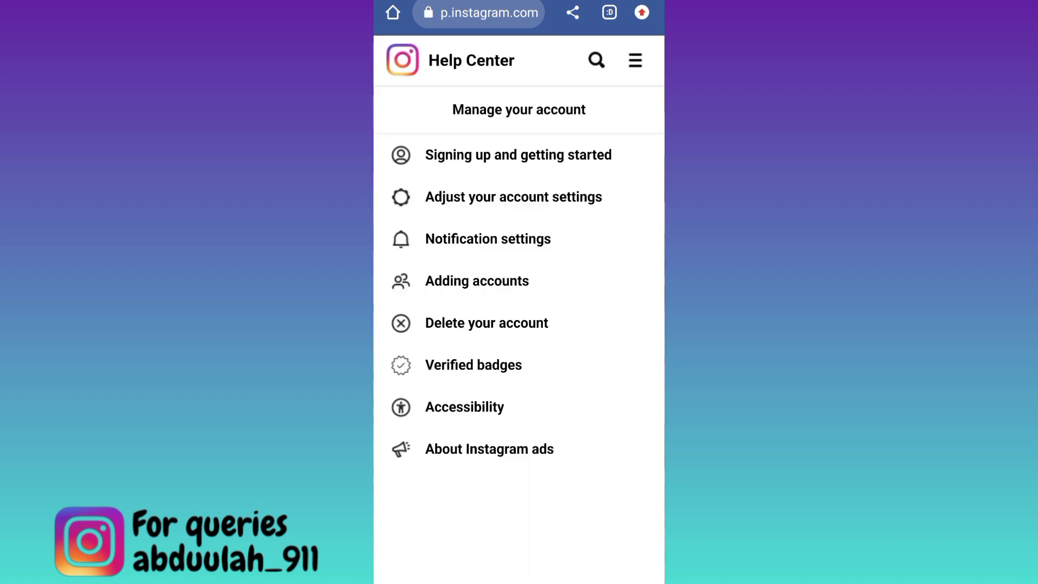
click(580, 160)
scroll(593, 337, down, 2)
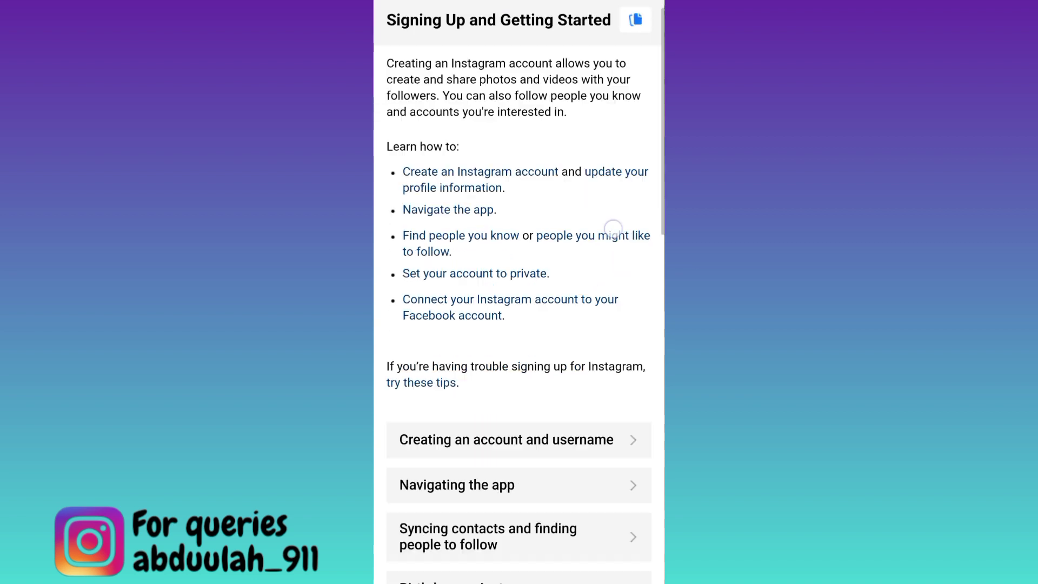
scroll(612, 232, down, 5)
scroll(519, 313, down, 1)
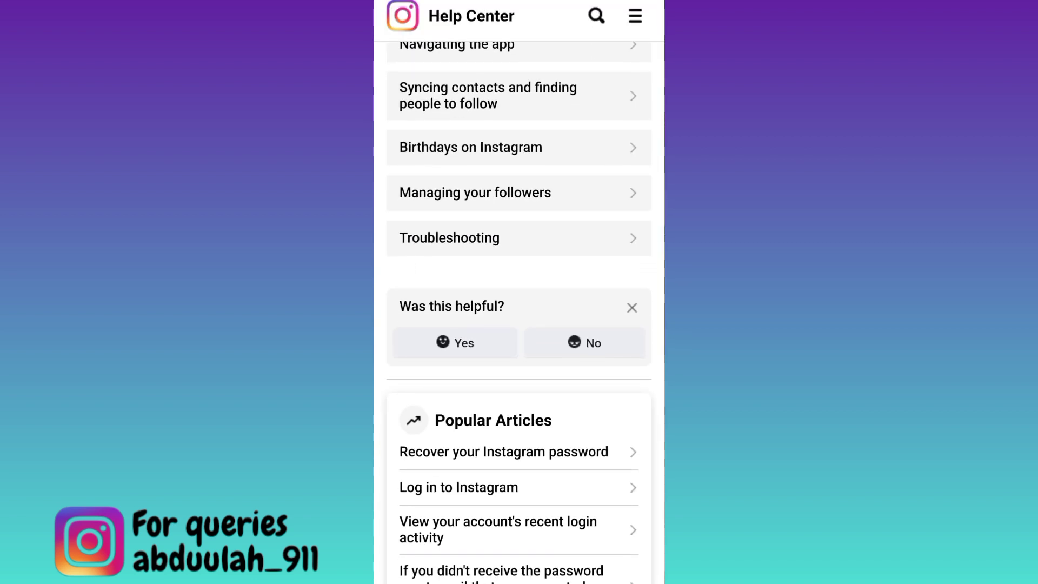
click(584, 342)
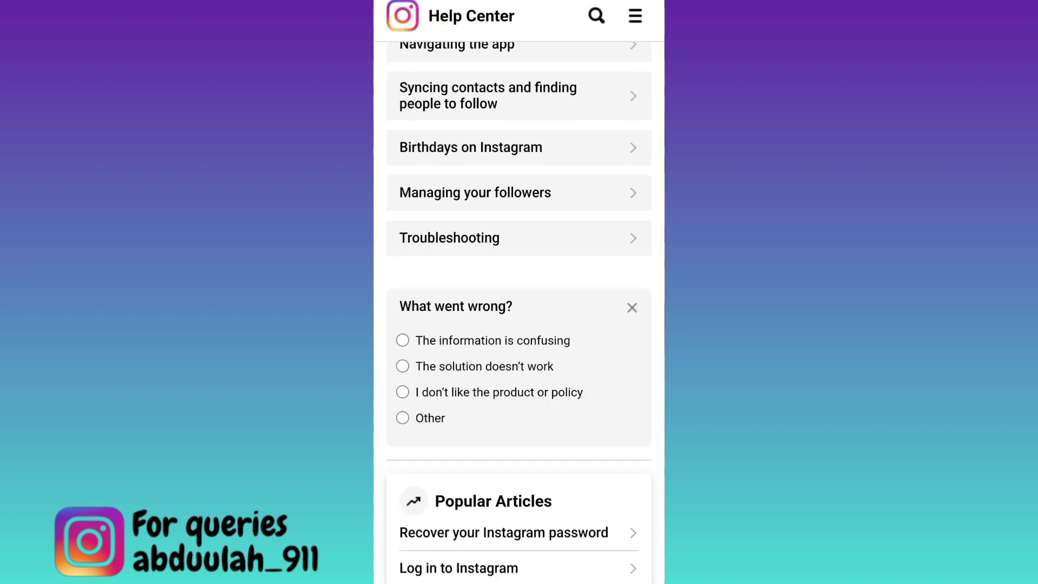
click(422, 419)
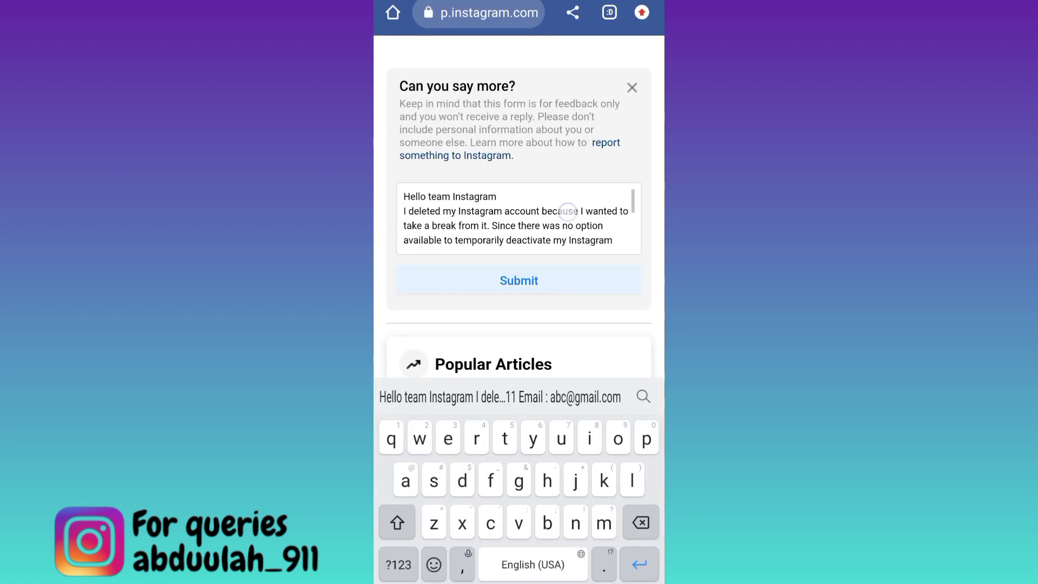
mouse_move(568, 199)
mouse_down()
mouse_move(569, 218)
mouse_move(578, 165)
mouse_up()
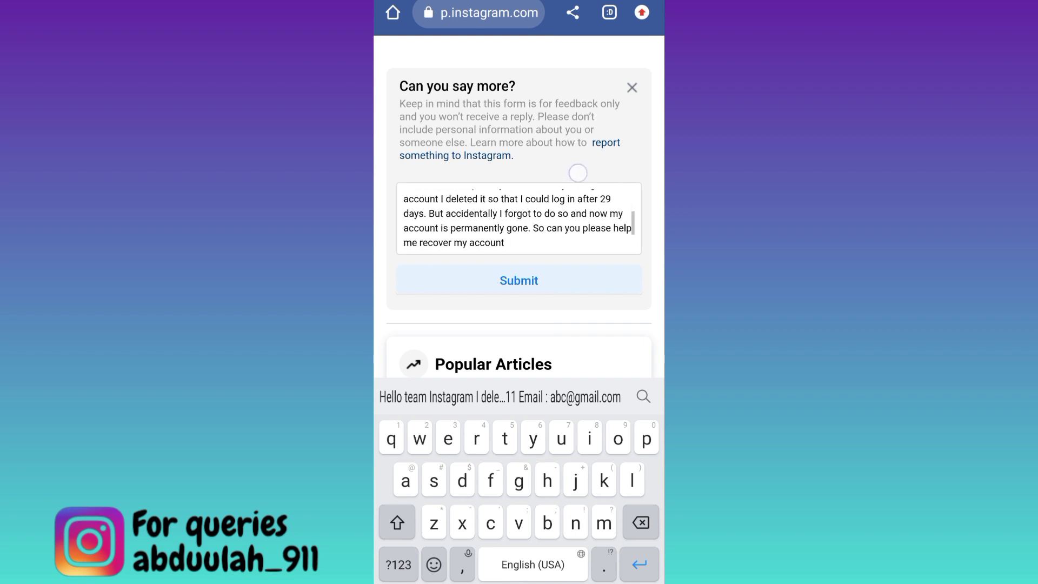
drag(569, 209, 574, 171)
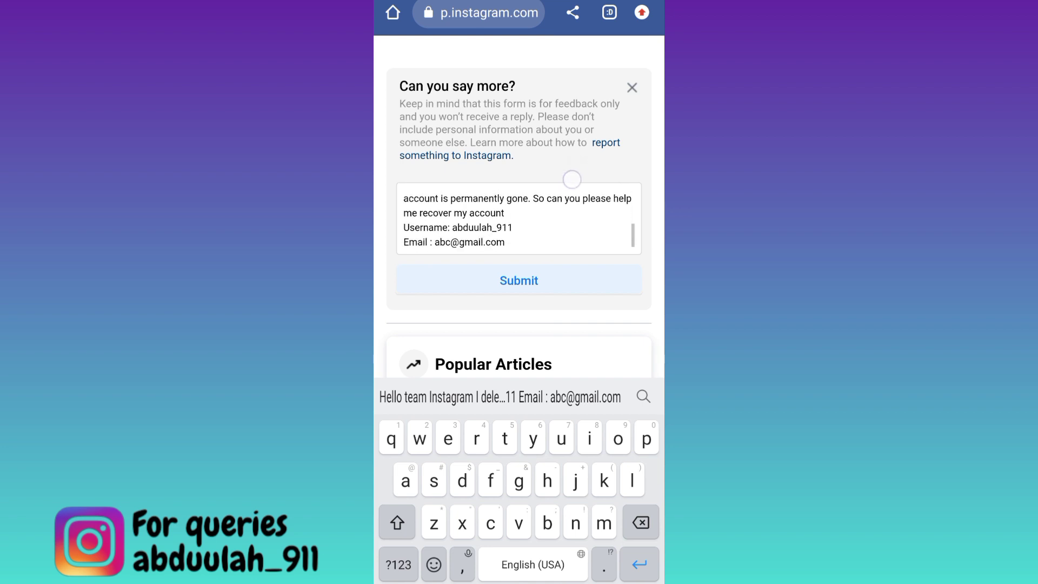